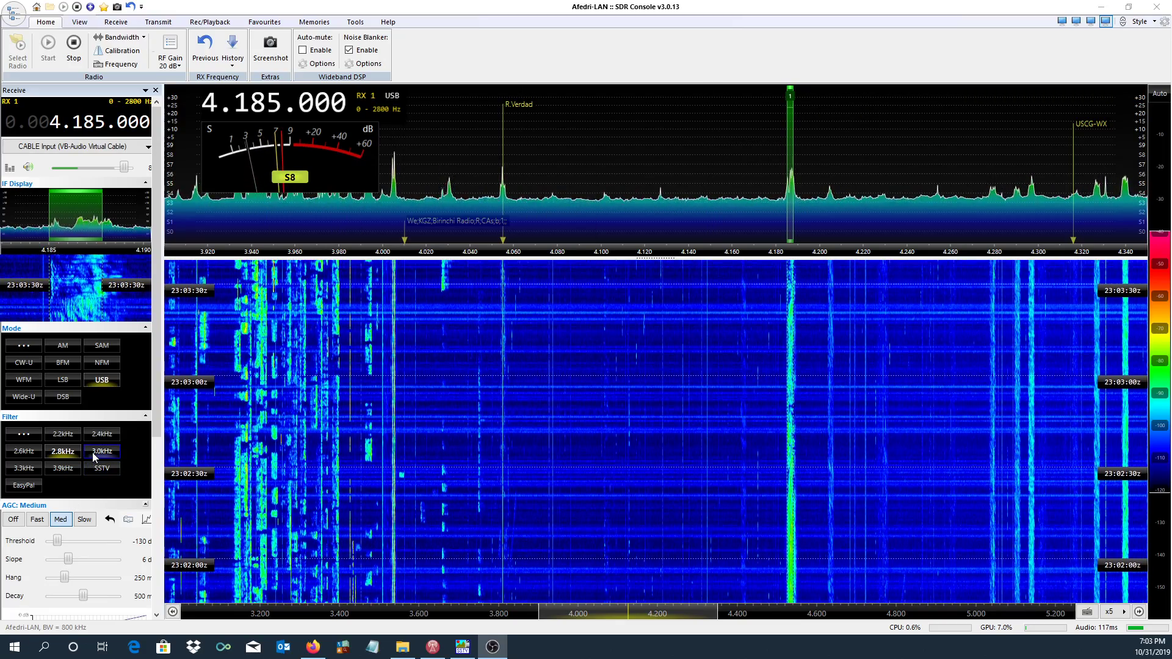
- Step the USB filter from 3.0 kHz through 3.3 kHz to 3.9 kHz (0–3900 Hz passband)
click(93, 452)
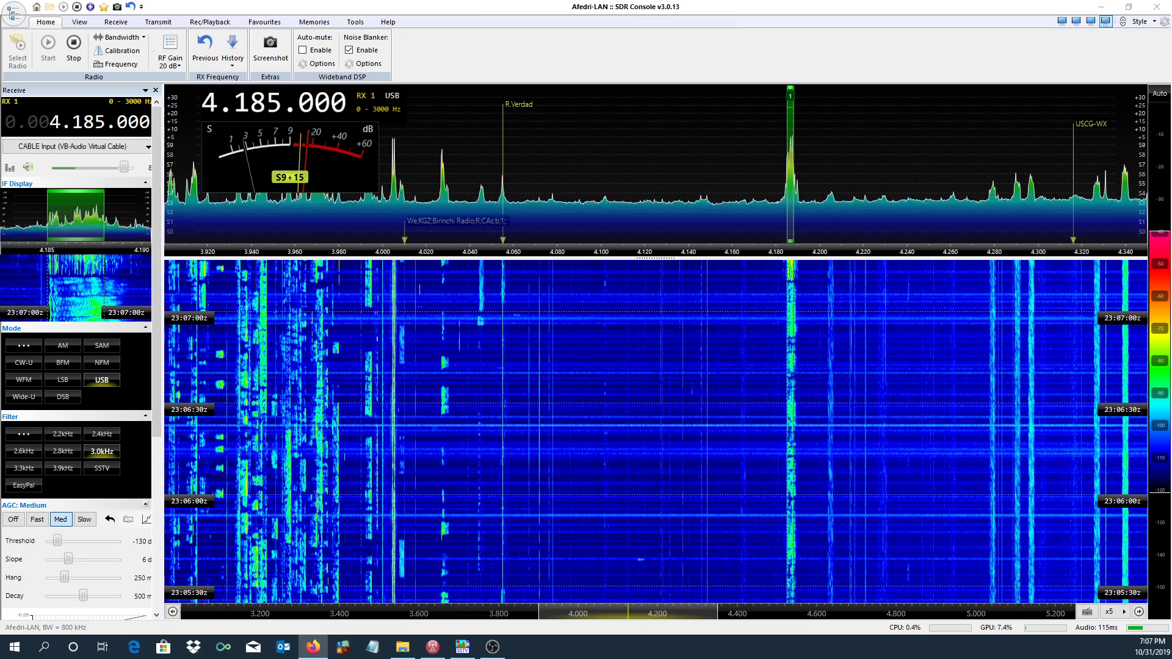
click(23, 468)
click(61, 468)
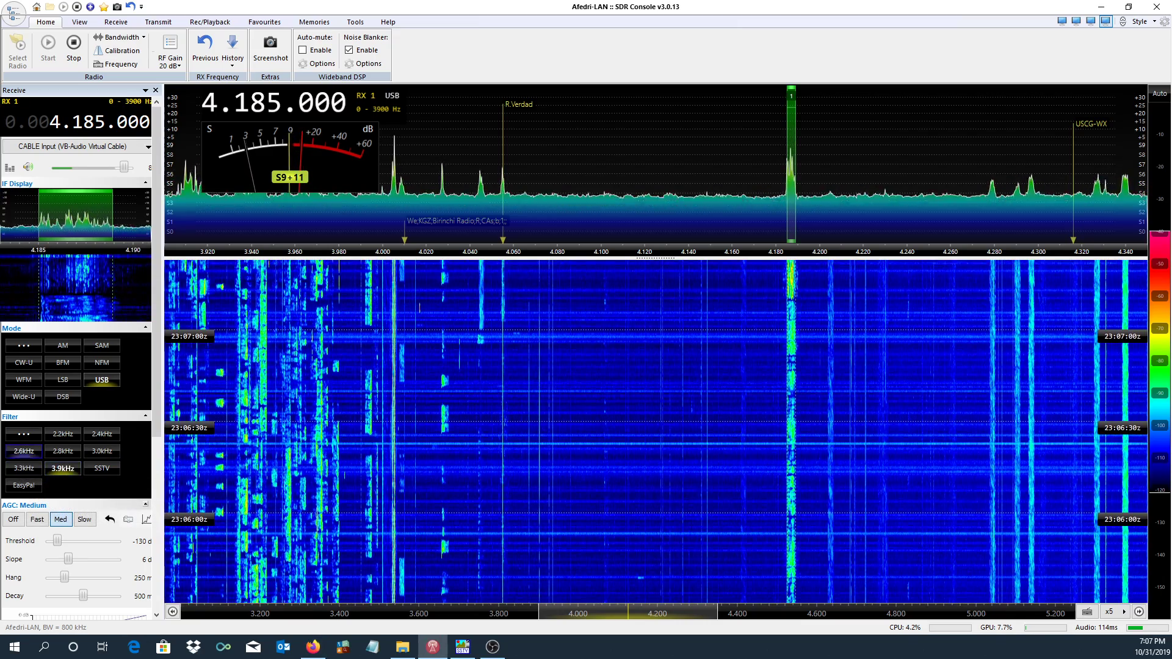